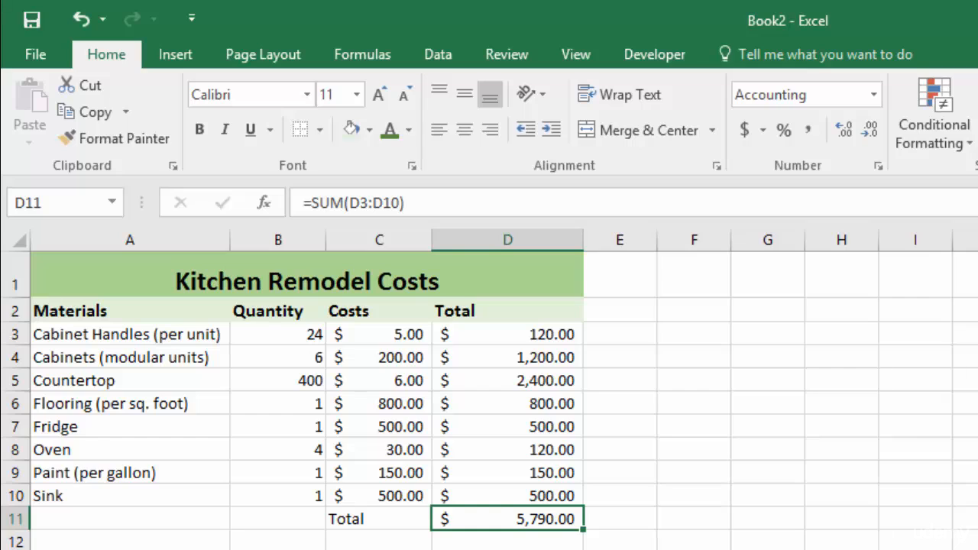
# - Fill the total row cells C11:D11 with the lightest orange theme colour
pyautogui.moveTo(377, 520); pyautogui.dragTo(512, 520)
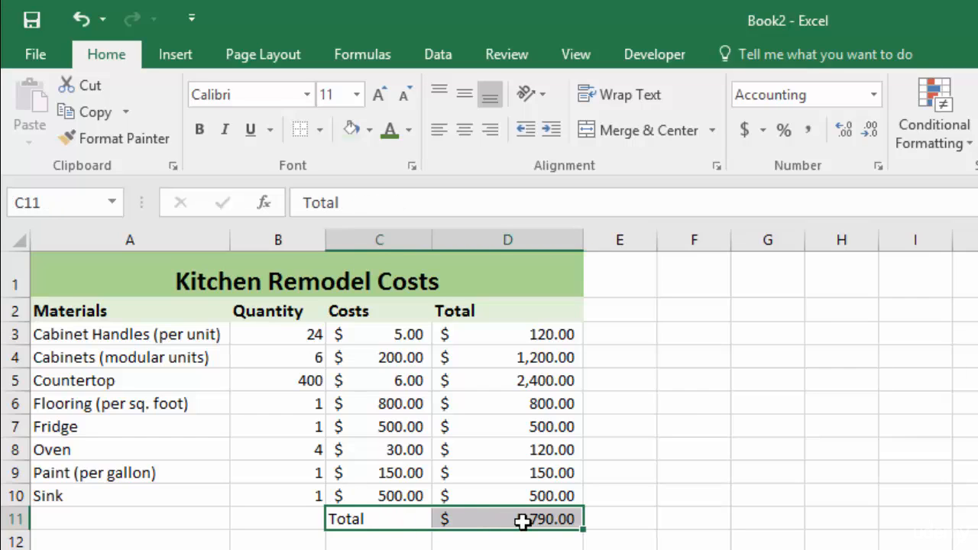
pyautogui.click(370, 129)
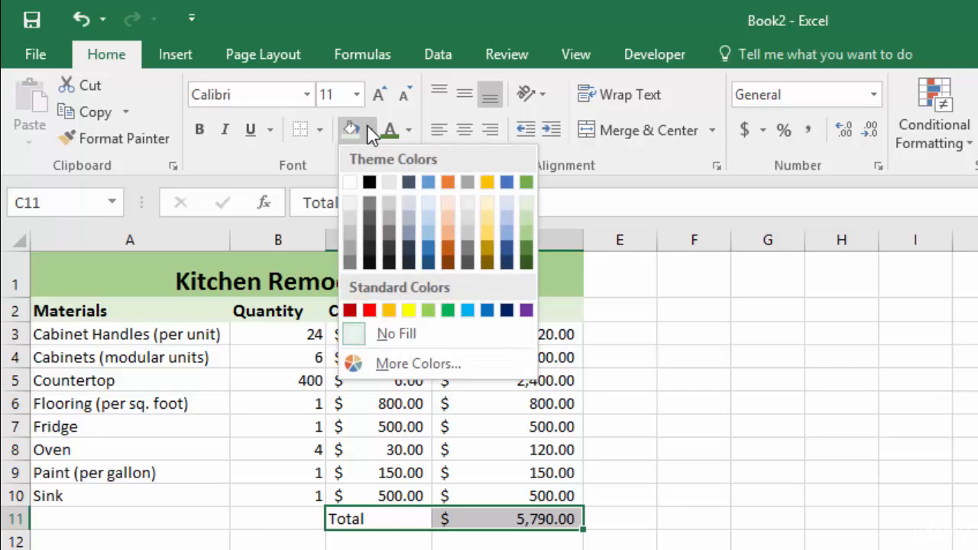
pyautogui.click(448, 201)
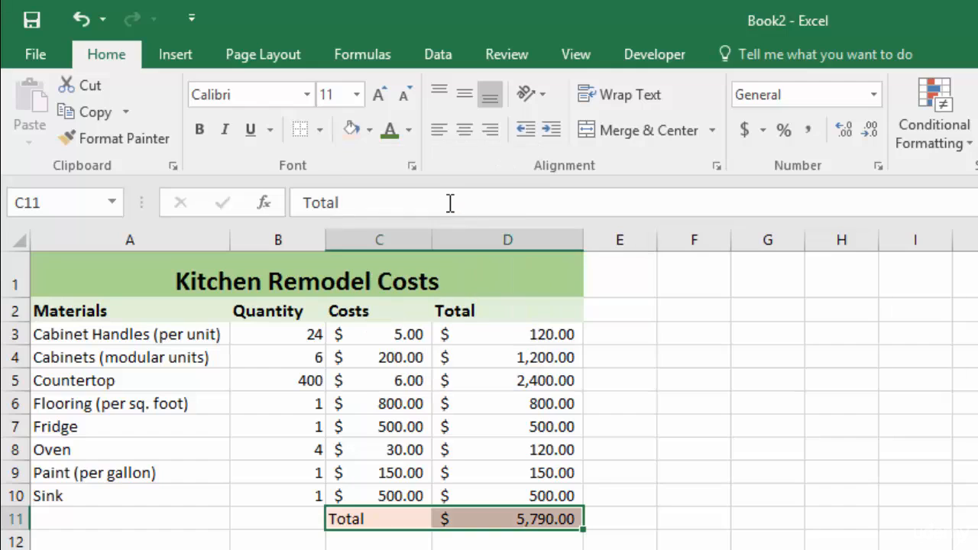
pyautogui.click(705, 420)
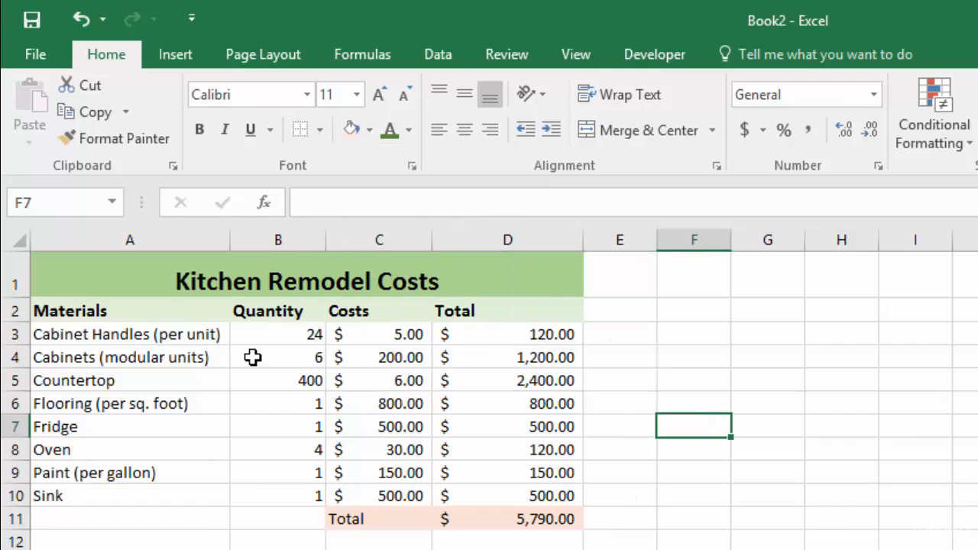
# - Try all borders on the whole cost table A1:D11, and undo them
pyautogui.click(105, 334)
pyautogui.moveTo(125, 271); pyautogui.dragTo(569, 524)
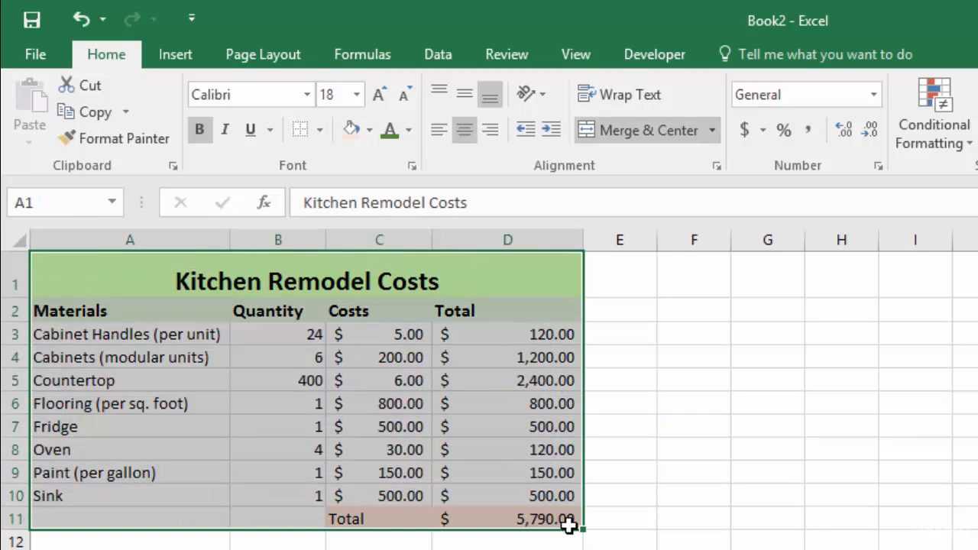
pyautogui.click(321, 130)
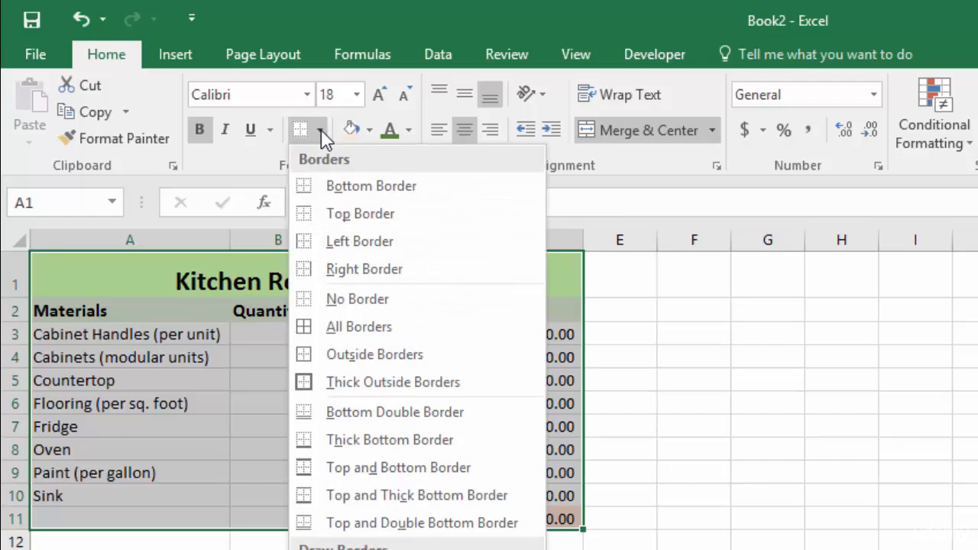
pyautogui.click(358, 327)
pyautogui.click(767, 436)
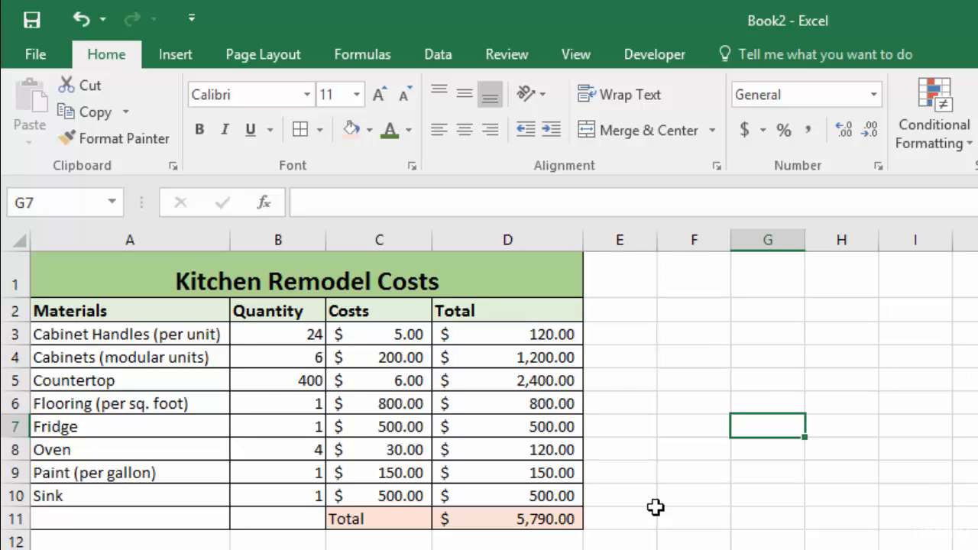
pyautogui.click(81, 23)
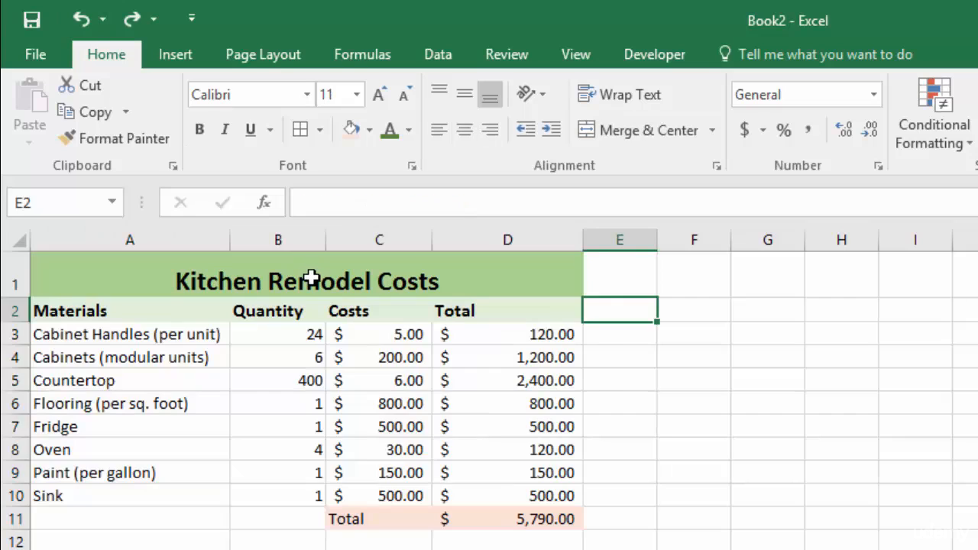
# - Apply all borders to the title and header rows, A1:D2
pyautogui.click(312, 278)
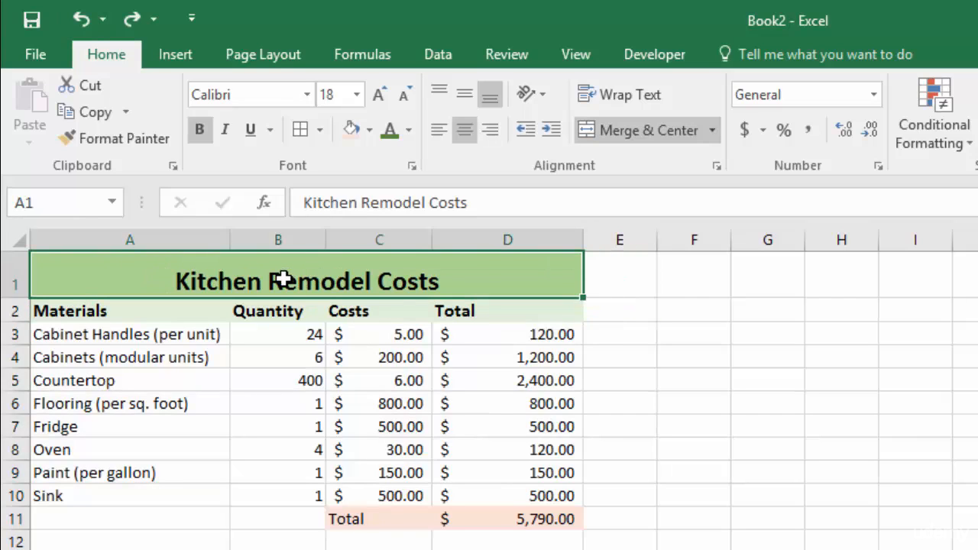
pyautogui.hotkey('shift', 'Down')
pyautogui.click(300, 130)
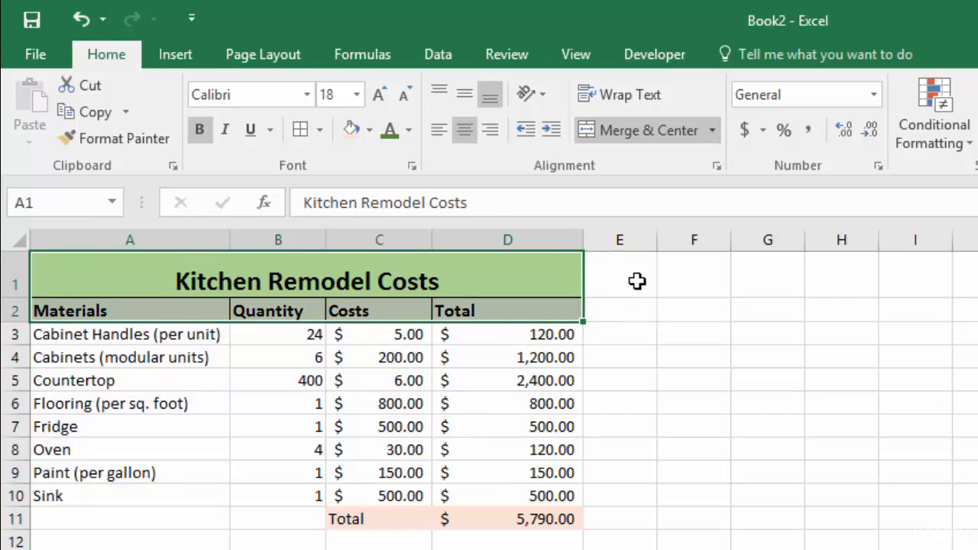
# - Apply outside borders to the material names in A3:A10
pyautogui.click(156, 334)
pyautogui.moveTo(155, 334); pyautogui.dragTo(169, 495)
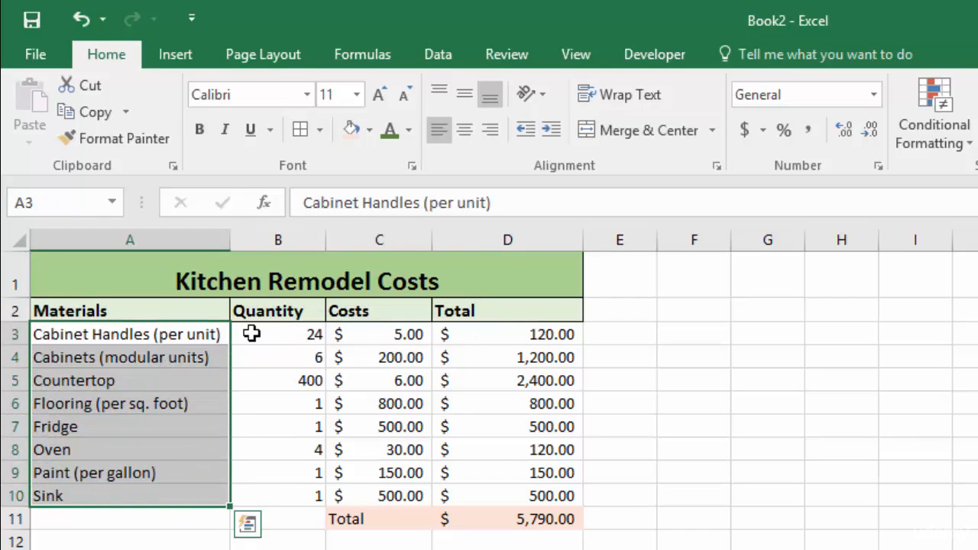
pyautogui.click(322, 130)
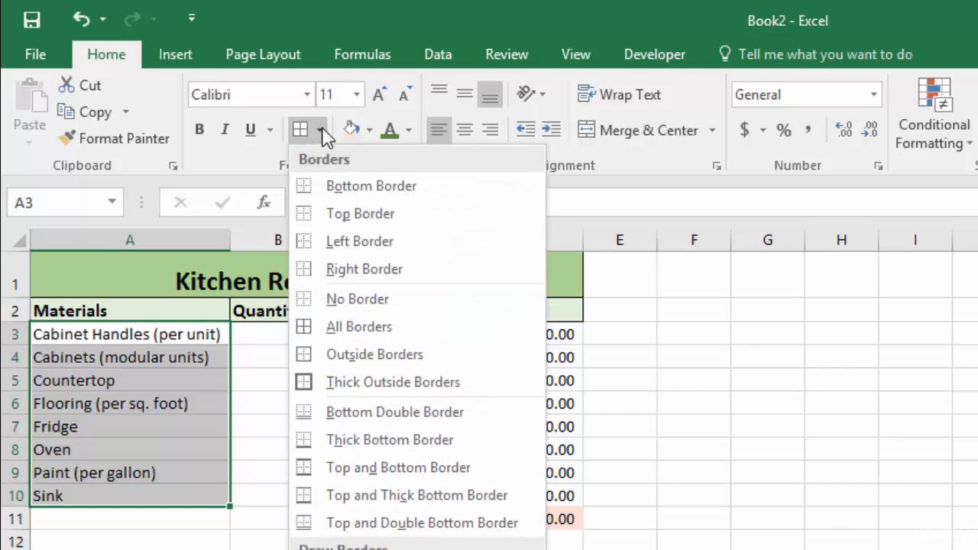
pyautogui.click(366, 354)
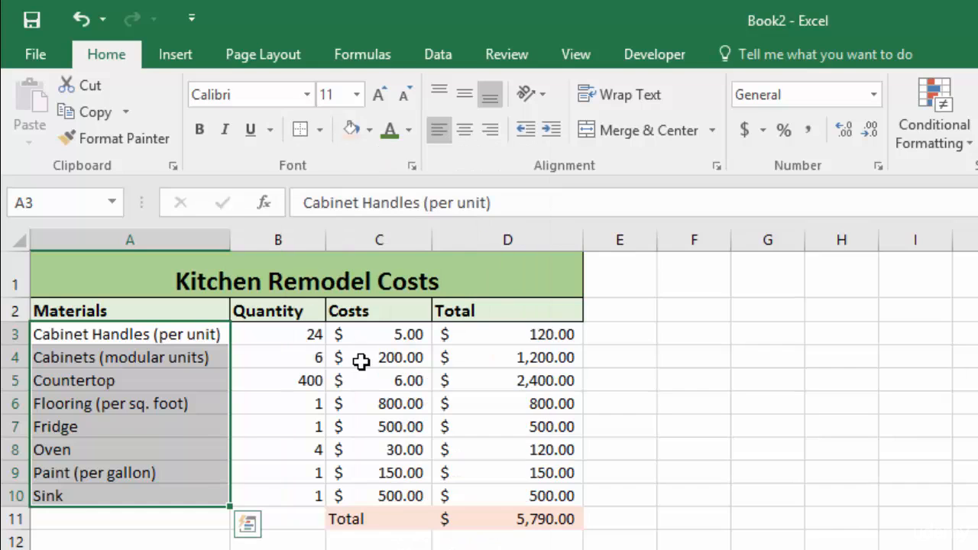
# - Apply outside borders separately to the Quantity, Costs and Total data in B3:B10, C3:C10 and D3:D10
pyautogui.click(280, 334)
pyautogui.moveTo(288, 352); pyautogui.dragTo(291, 495)
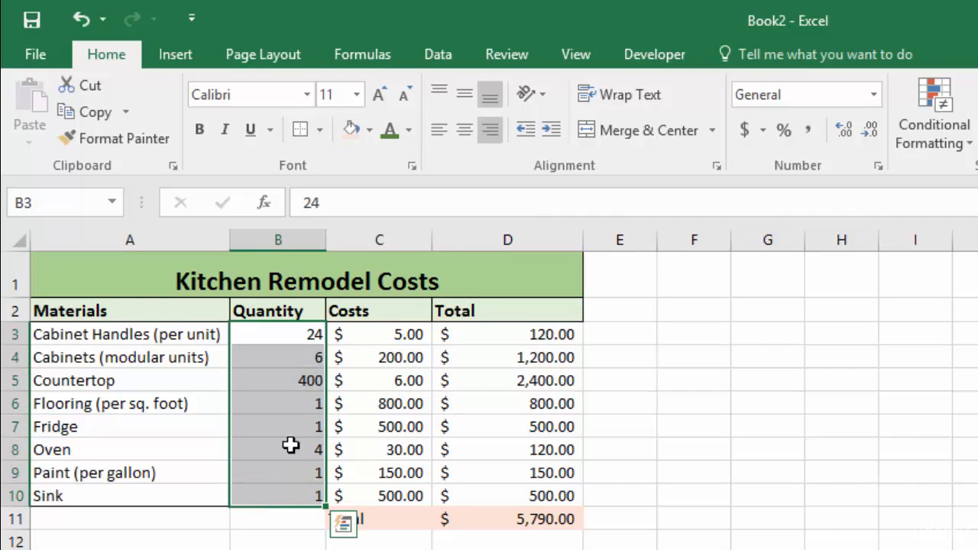
pyautogui.click(303, 130)
pyautogui.moveTo(382, 337); pyautogui.dragTo(382, 496)
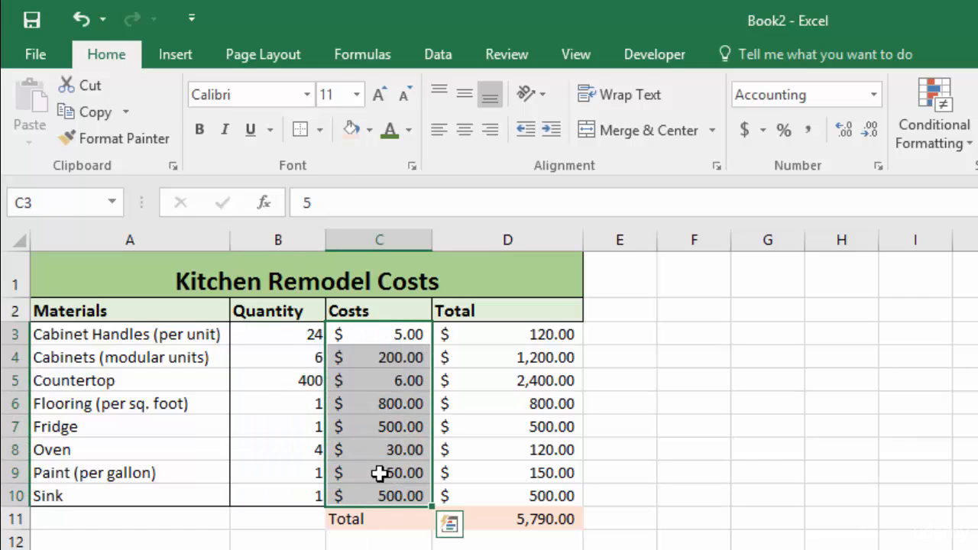
pyautogui.click(303, 130)
pyautogui.moveTo(500, 334); pyautogui.dragTo(501, 498)
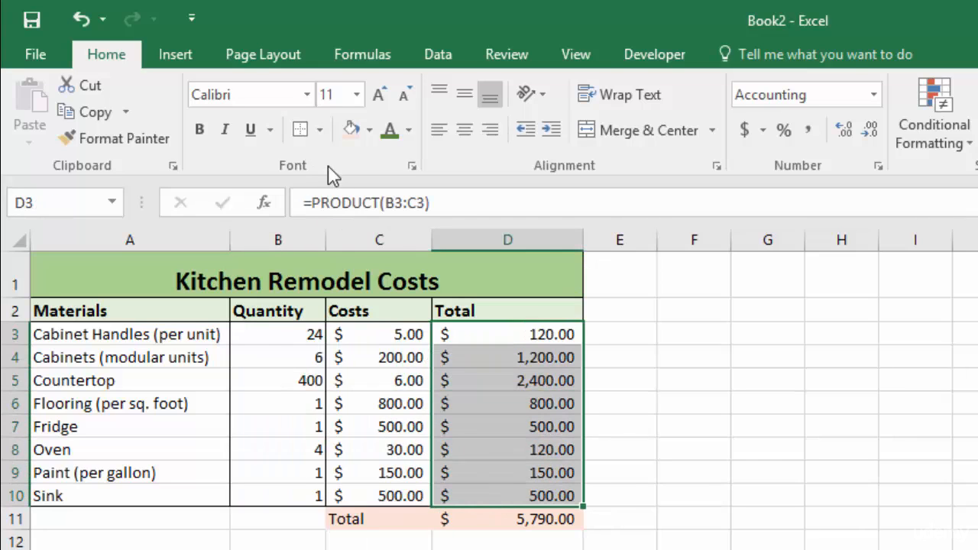
pyautogui.click(303, 130)
# - Apply all borders to the total row cells C11:D11
pyautogui.moveTo(388, 520); pyautogui.dragTo(520, 519)
pyautogui.click(320, 130)
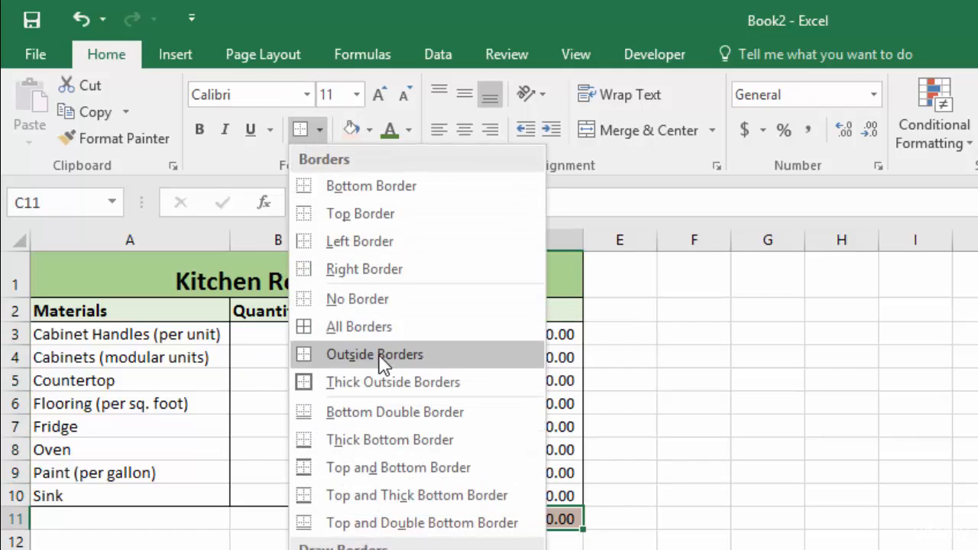
pyautogui.click(359, 327)
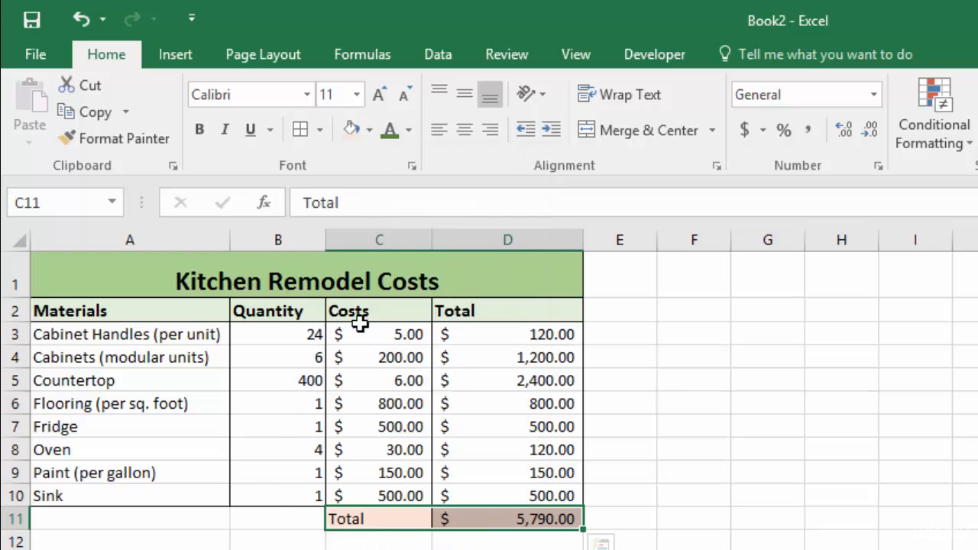
pyautogui.click(883, 356)
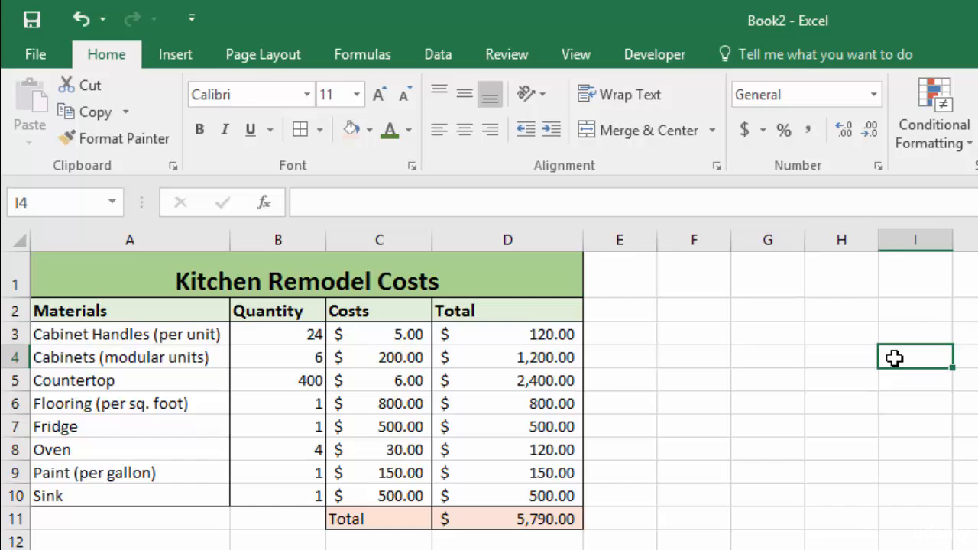
# - Undo all the borders added to the title and header rows, data columns and total row
pyautogui.click(80, 20)
pyautogui.click(79, 21)
pyautogui.click(79, 20)
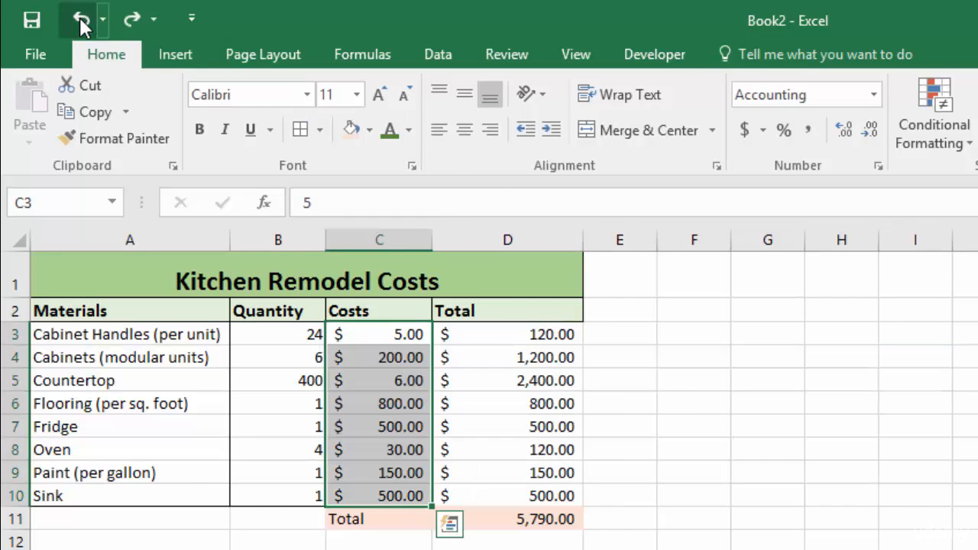
pyautogui.click(81, 22)
pyautogui.click(81, 22)
pyautogui.click(81, 22)
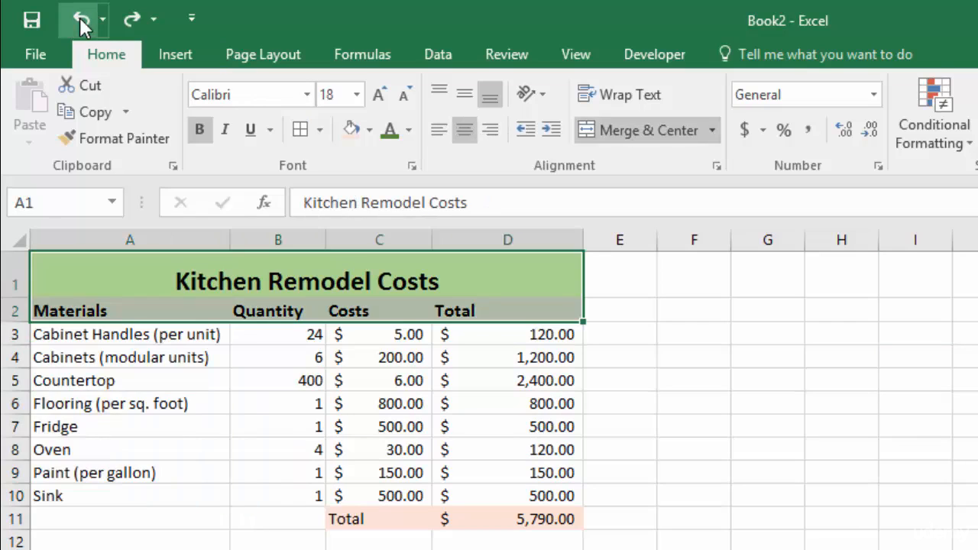
pyautogui.click(837, 454)
# - Format A2:D10 as a table with headers in the first light style, and view the Materials column's sort and filter options
pyautogui.moveTo(102, 313); pyautogui.dragTo(544, 495)
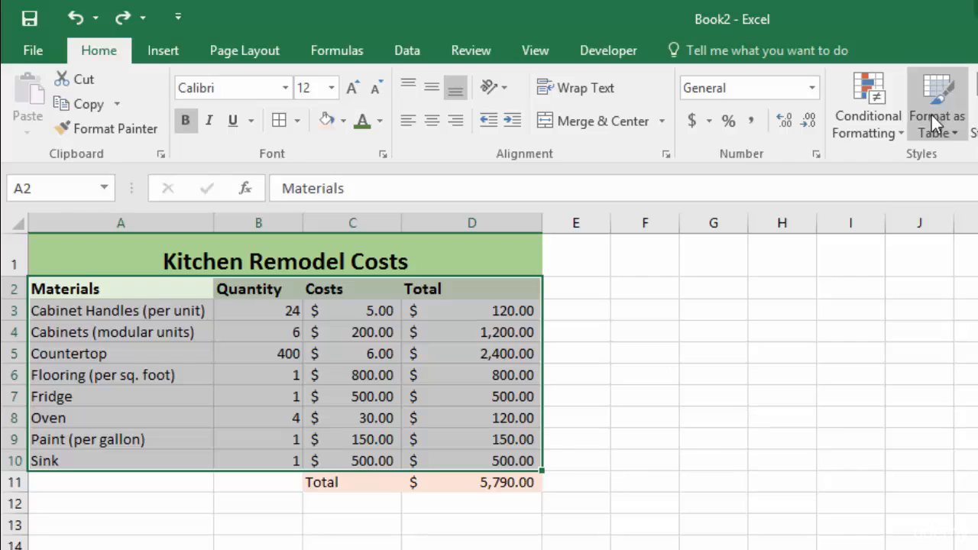
pyautogui.click(931, 115)
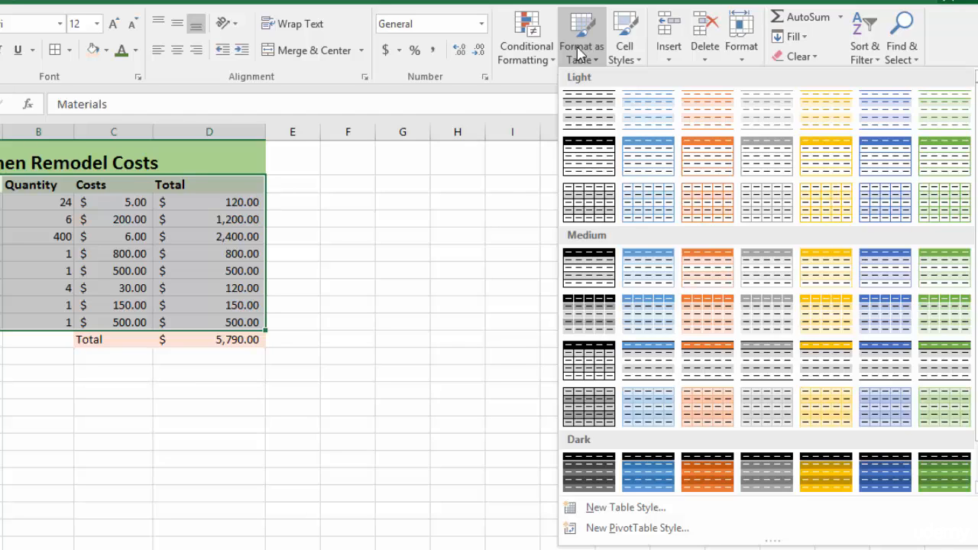
pyautogui.click(588, 114)
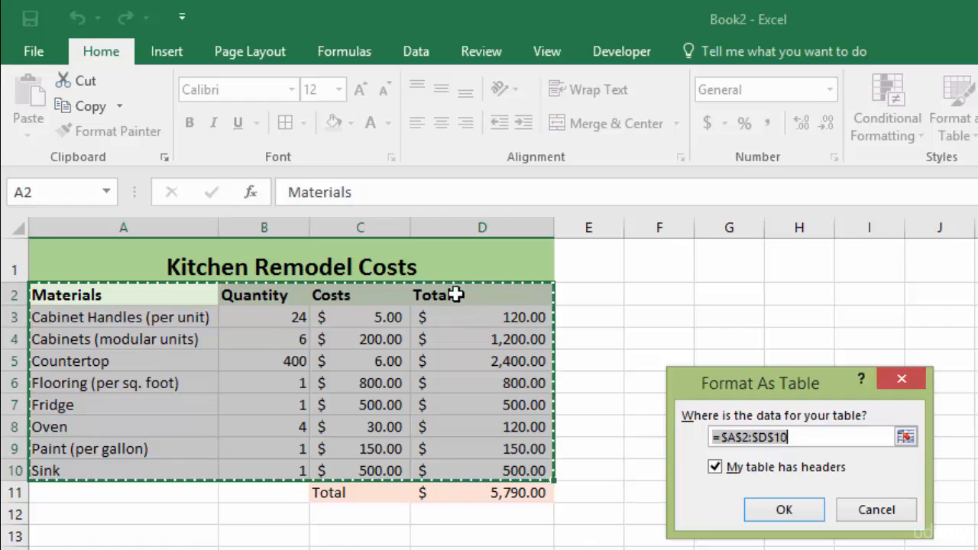
pyautogui.click(804, 513)
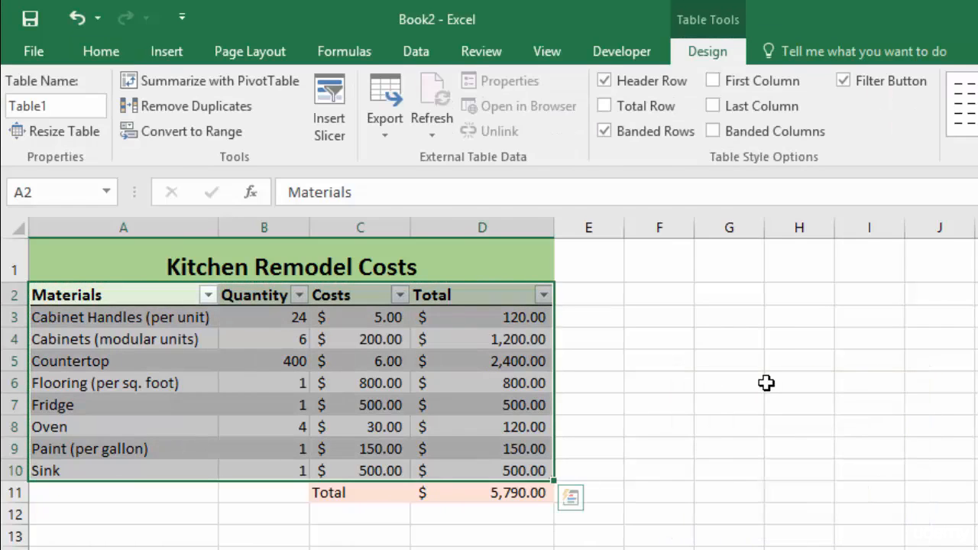
pyautogui.click(767, 383)
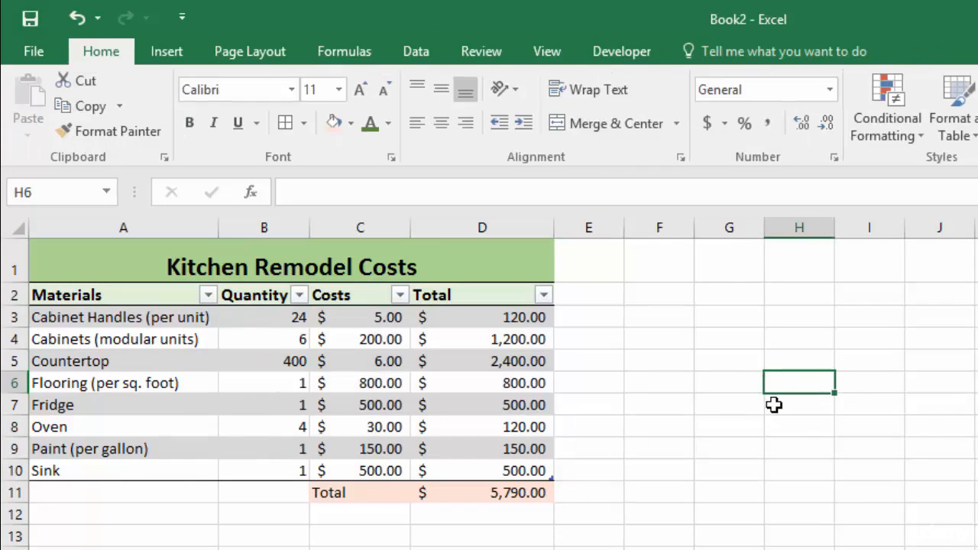
pyautogui.click(218, 309)
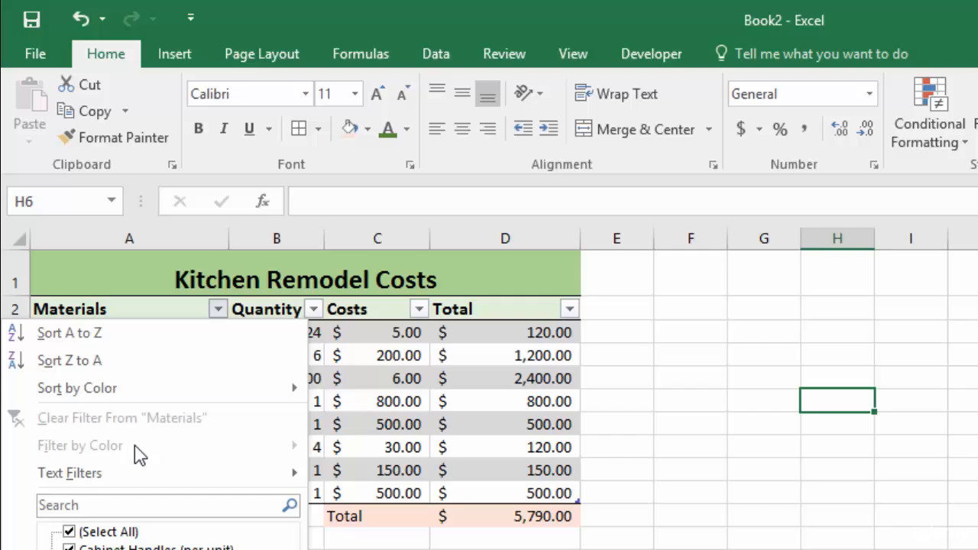
pyautogui.click(219, 309)
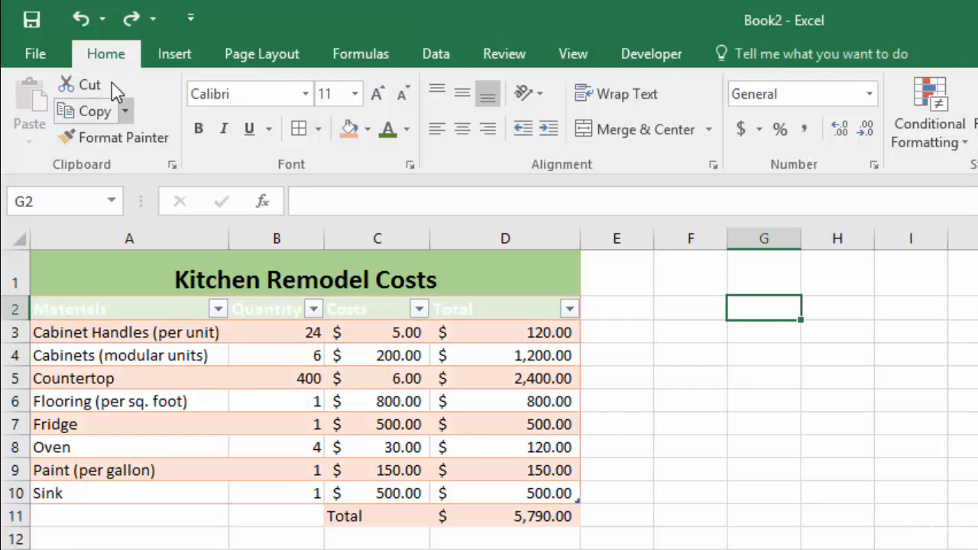
# - Undo the orange table style and the table formatting of A2:D10
pyautogui.click(80, 22)
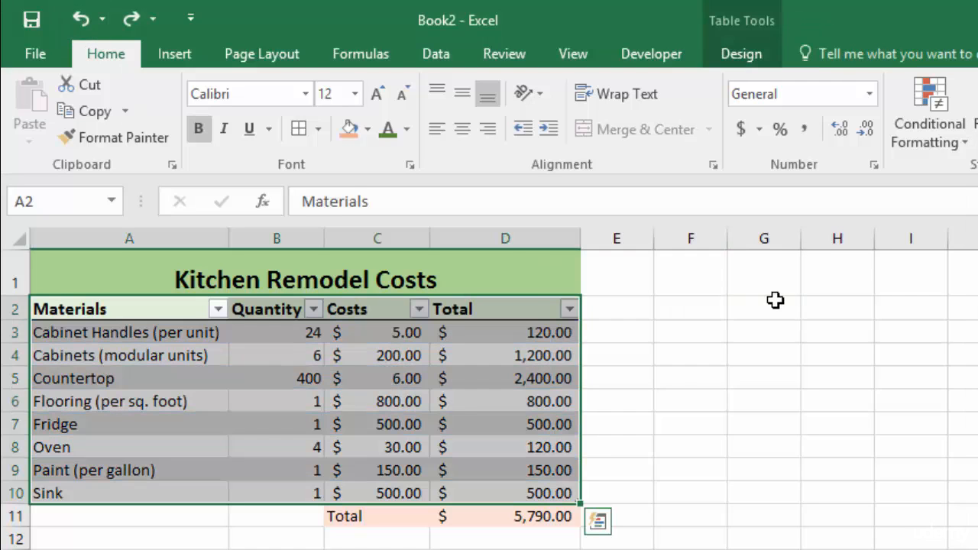
pyautogui.click(773, 301)
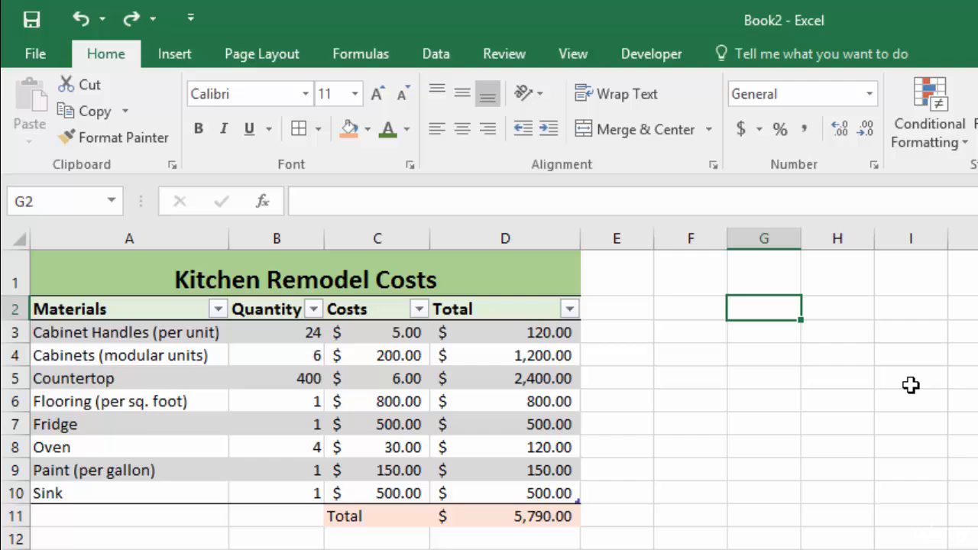
pyautogui.click(80, 19)
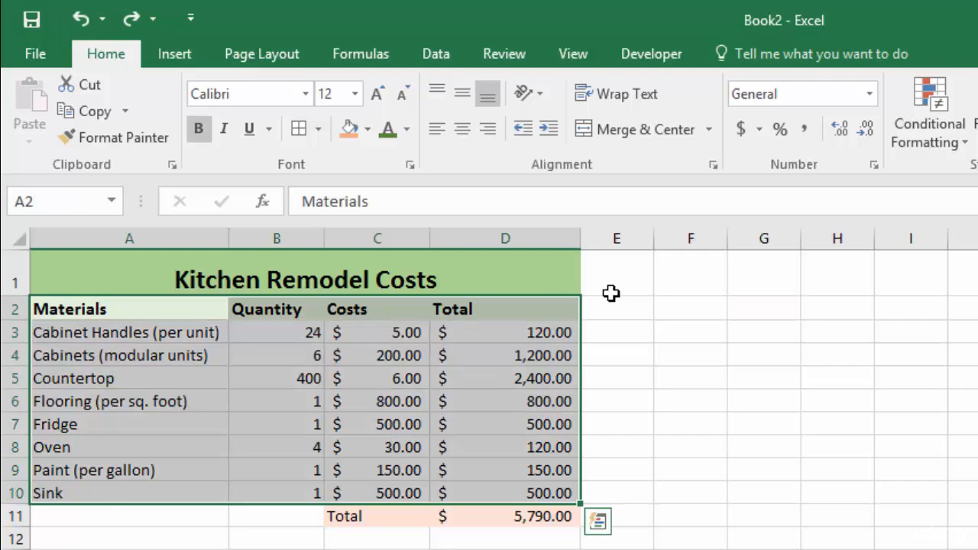
pyautogui.click(750, 337)
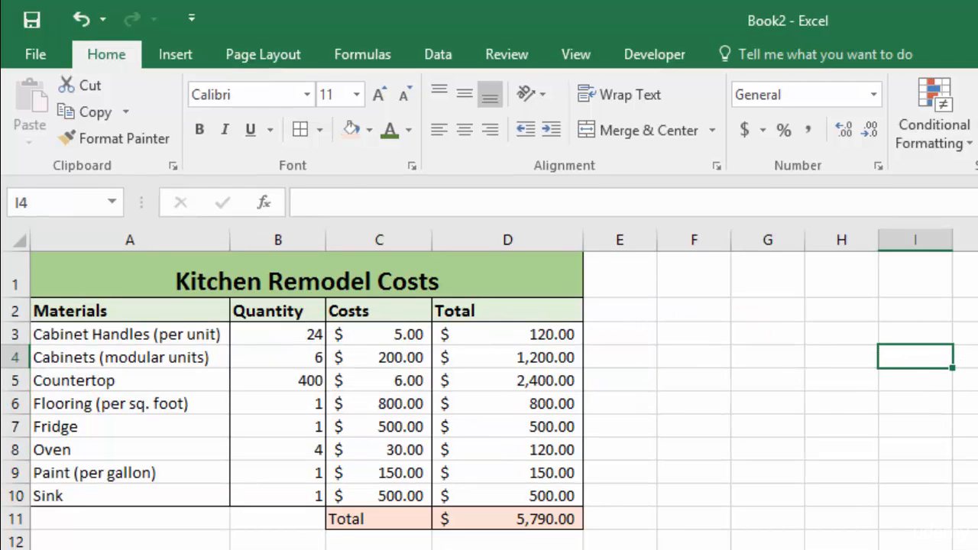